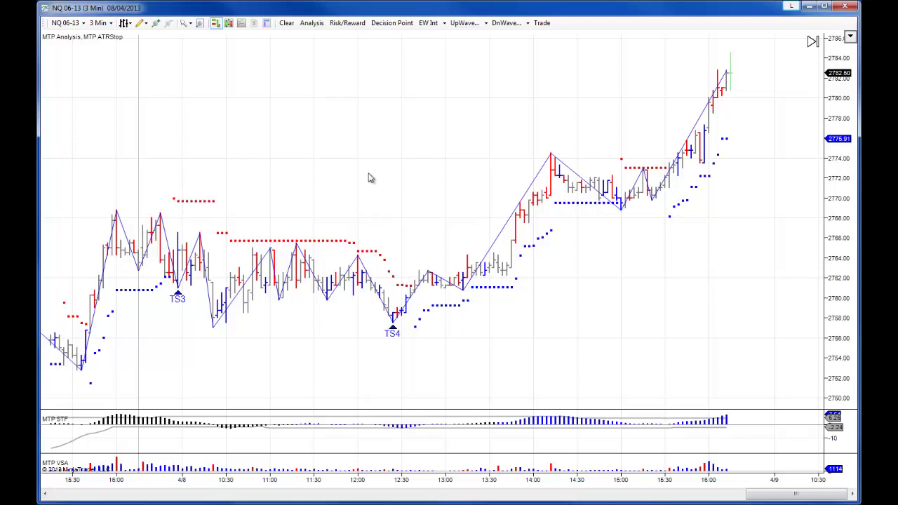
- Pan and zoom the chart, then draw an automatic wave analysis
drag(369, 176, 349, 183)
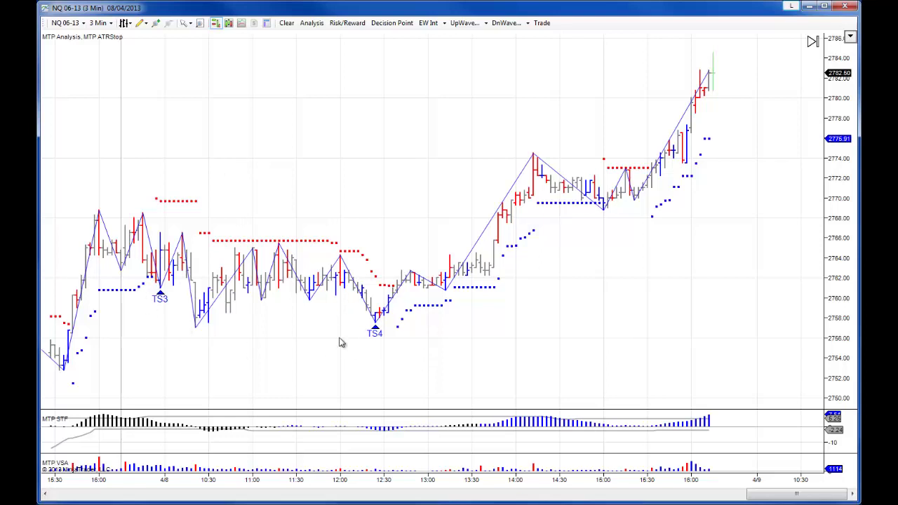
scroll(274, 139, up, 1)
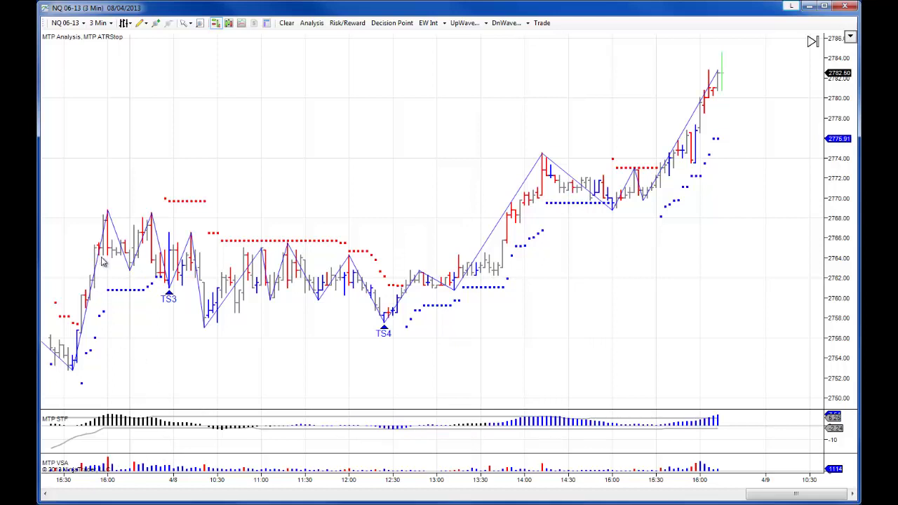
right_click(184, 281)
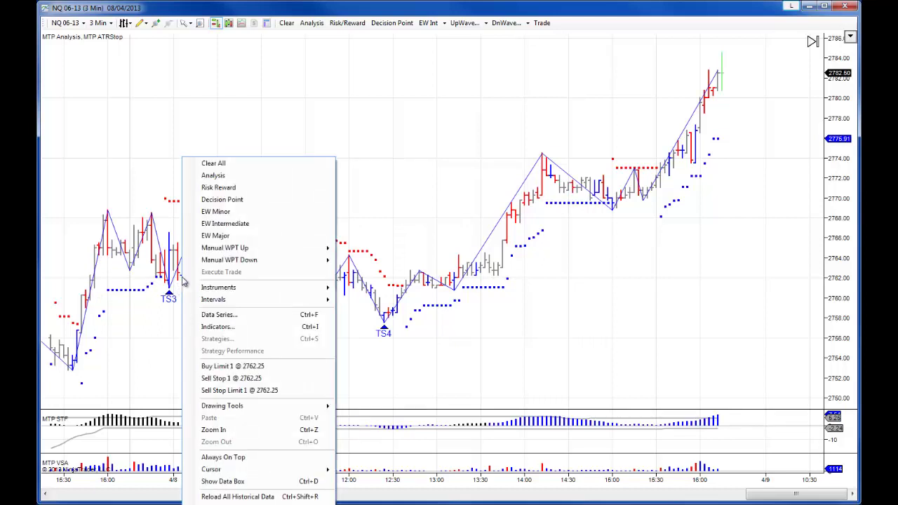
click(215, 175)
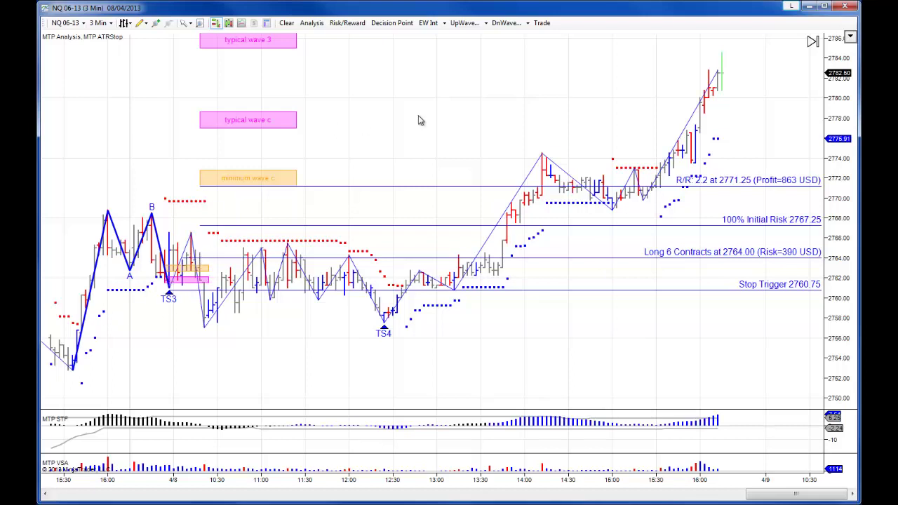
- Clear the drawings and redraw the analysis from the TS4 low: long 13 at 2758.75, R/R 5.2
click(288, 25)
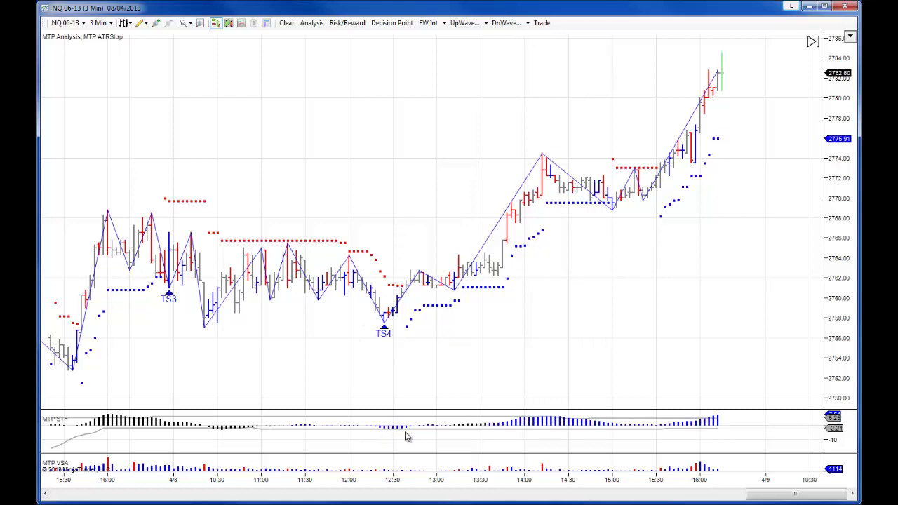
right_click(384, 316)
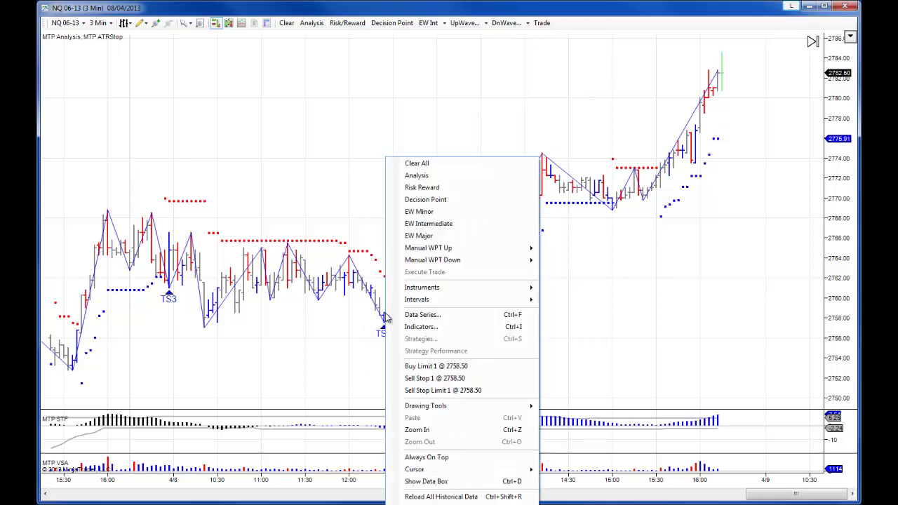
click(414, 175)
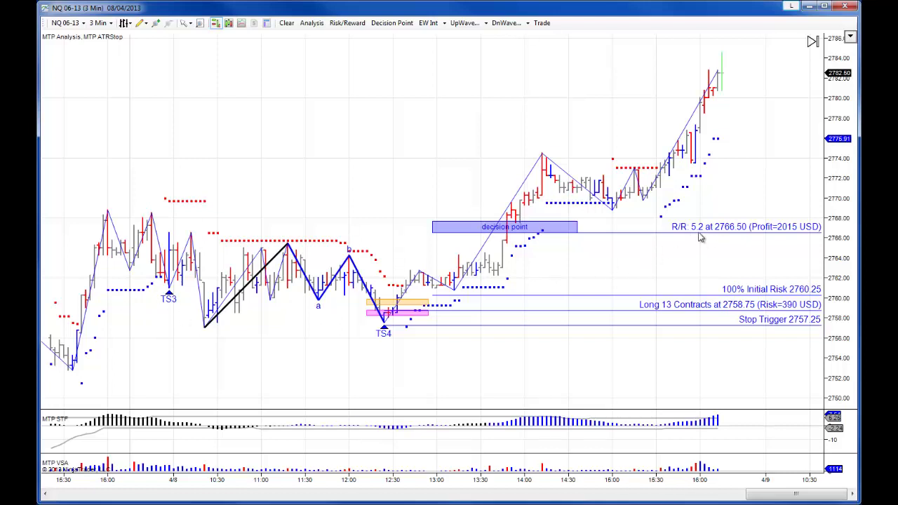
- View the YM 06-13 chart, then ES 06-13, panning past its last bar
click(84, 23)
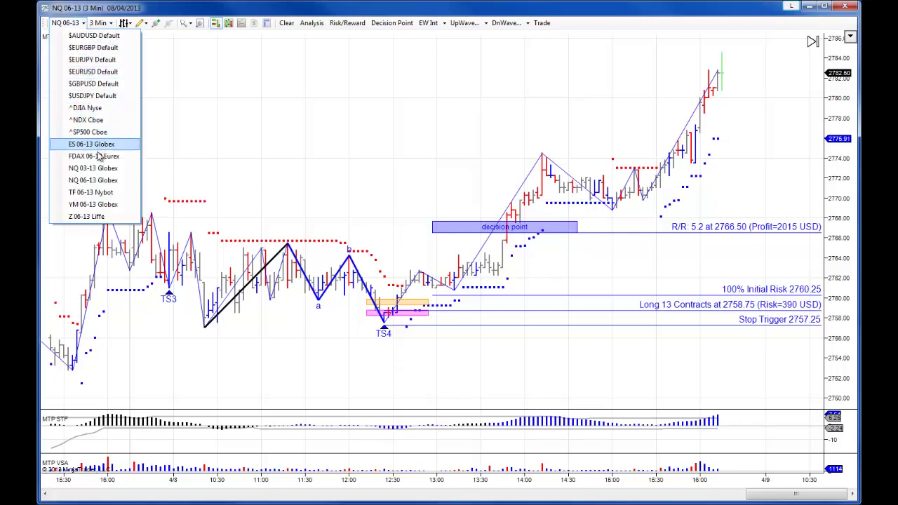
click(92, 205)
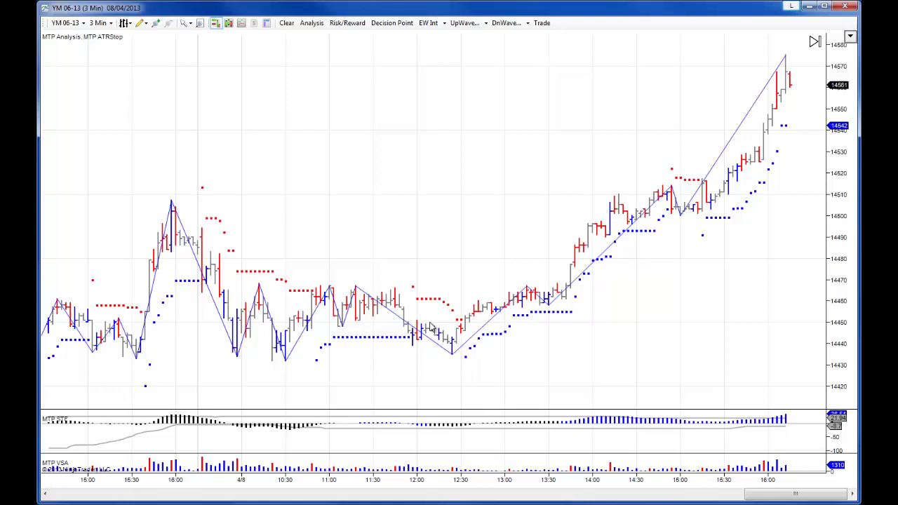
click(84, 24)
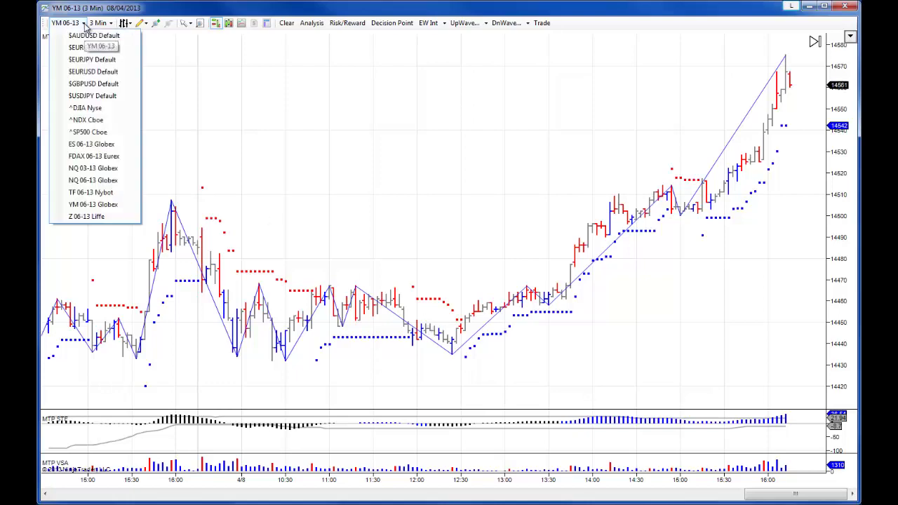
click(92, 144)
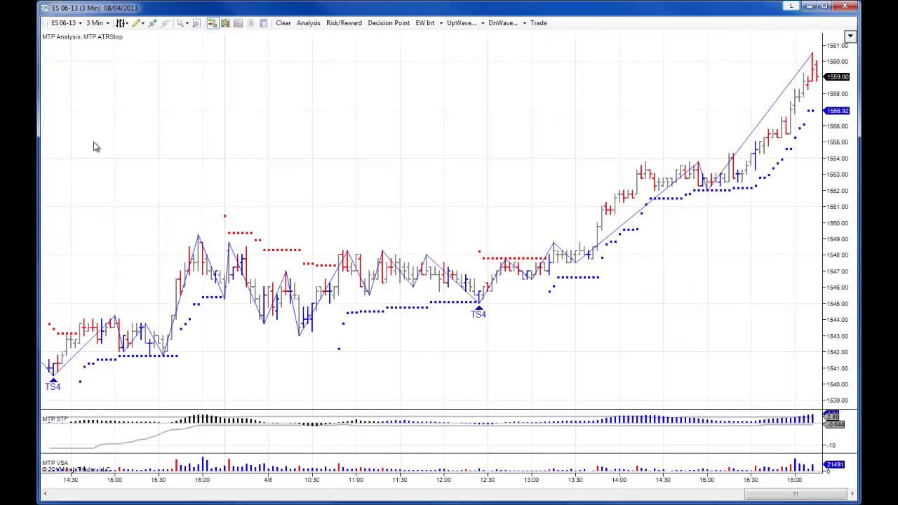
drag(465, 266, 405, 277)
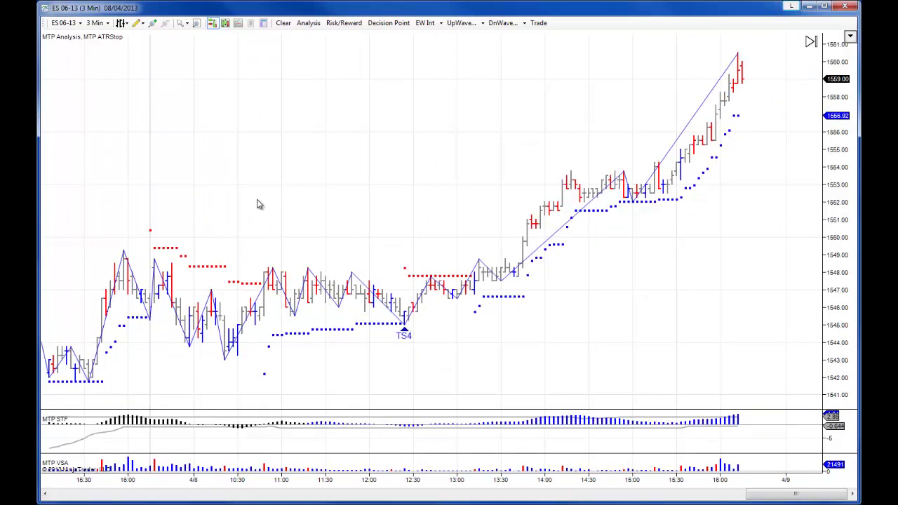
- Switch the chart back to NQ 06-13
click(81, 24)
key(Escape)
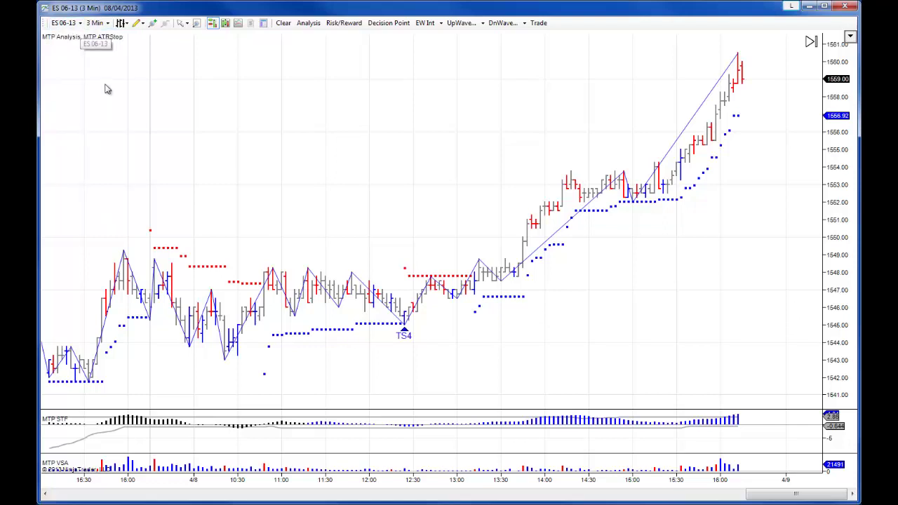
click(80, 24)
click(99, 178)
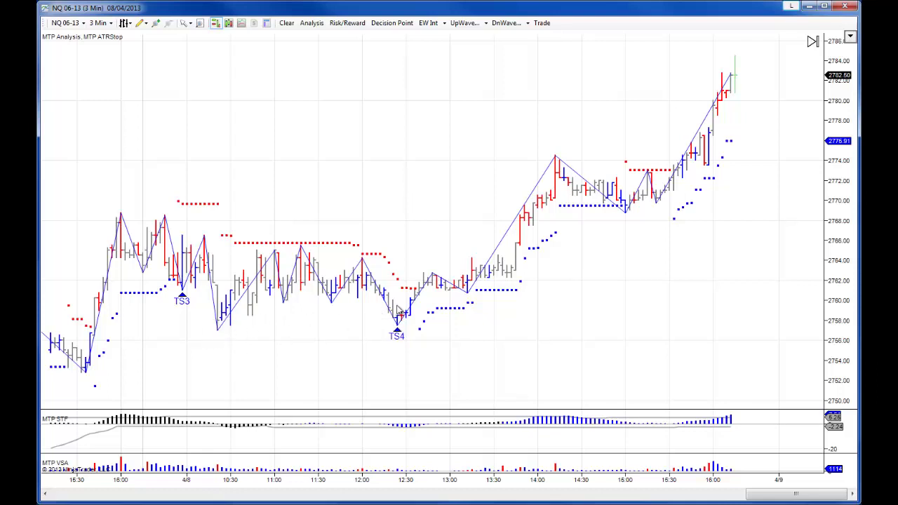
right_click(401, 312)
click(434, 177)
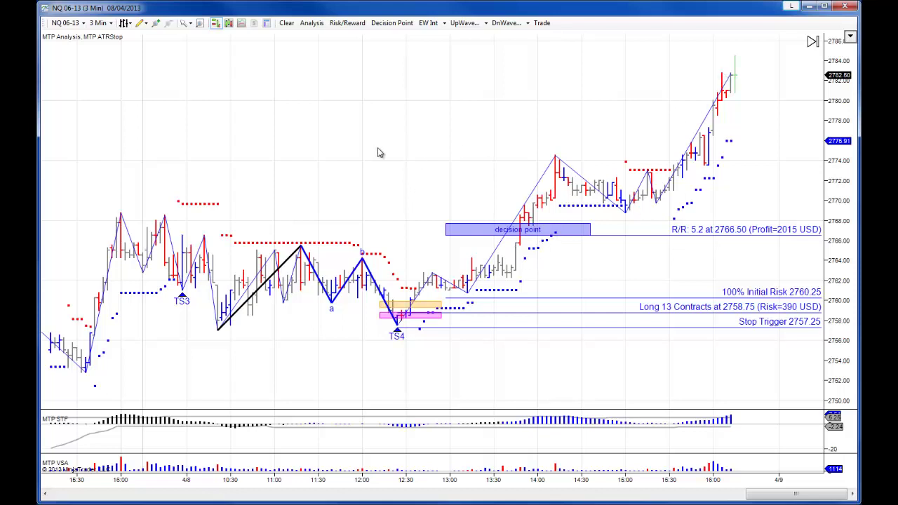
drag(367, 162, 308, 164)
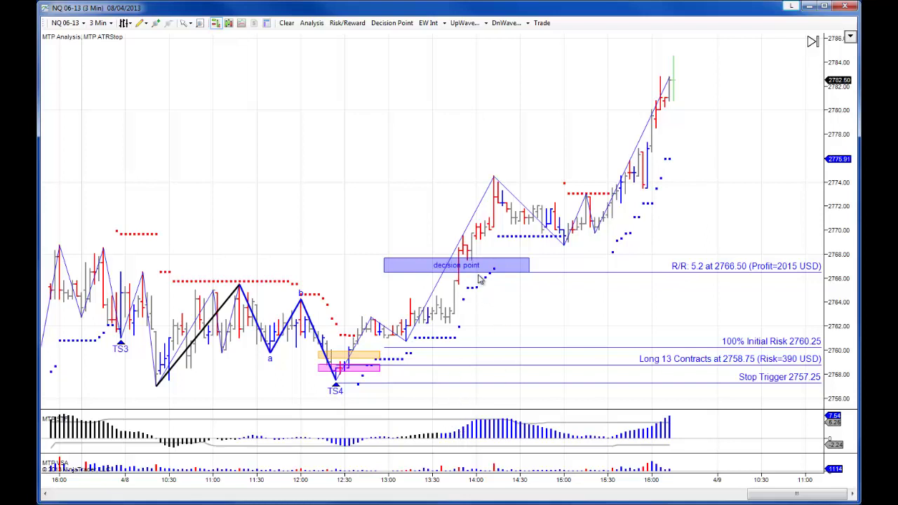
click(285, 23)
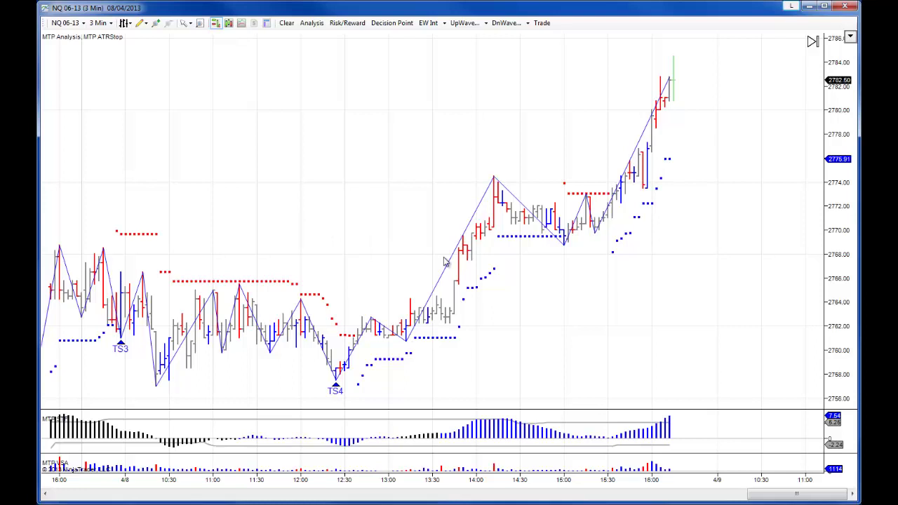
- Run EW Intermediate labelling, then clear the wave (1)–(3) labels and target boxes
right_click(496, 188)
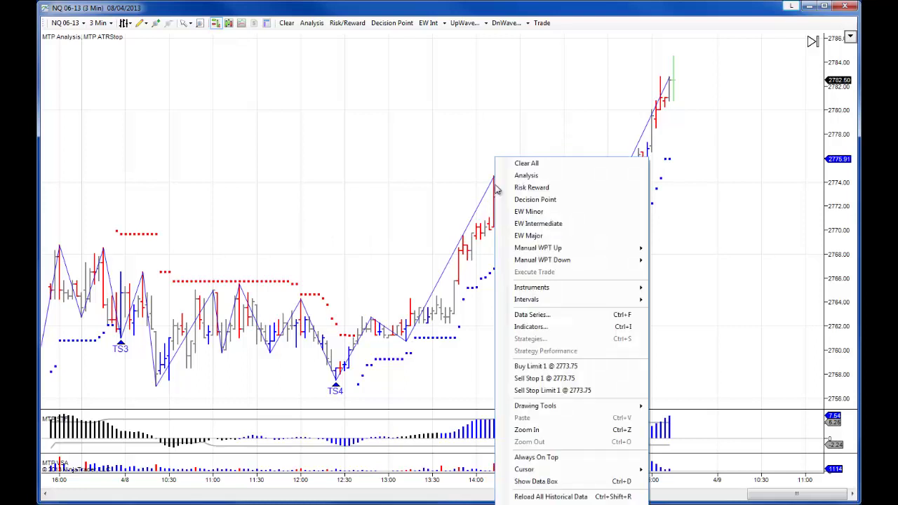
click(537, 223)
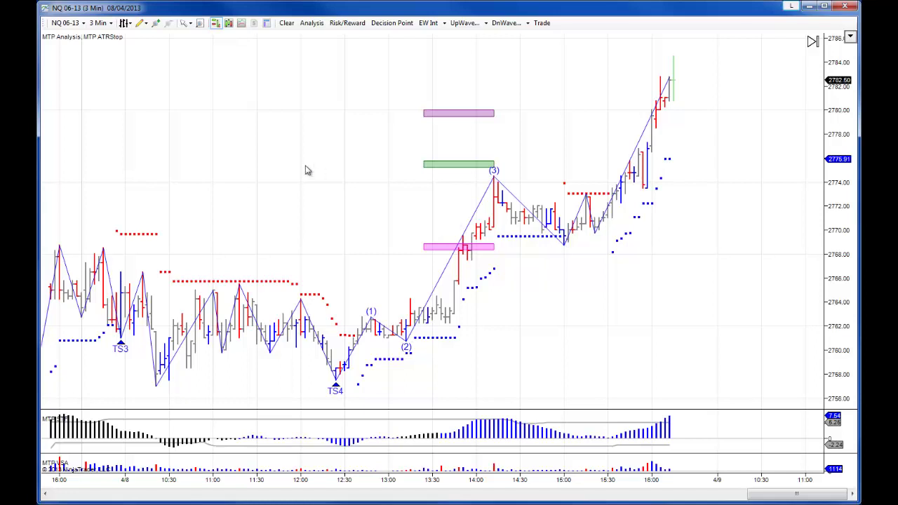
click(290, 24)
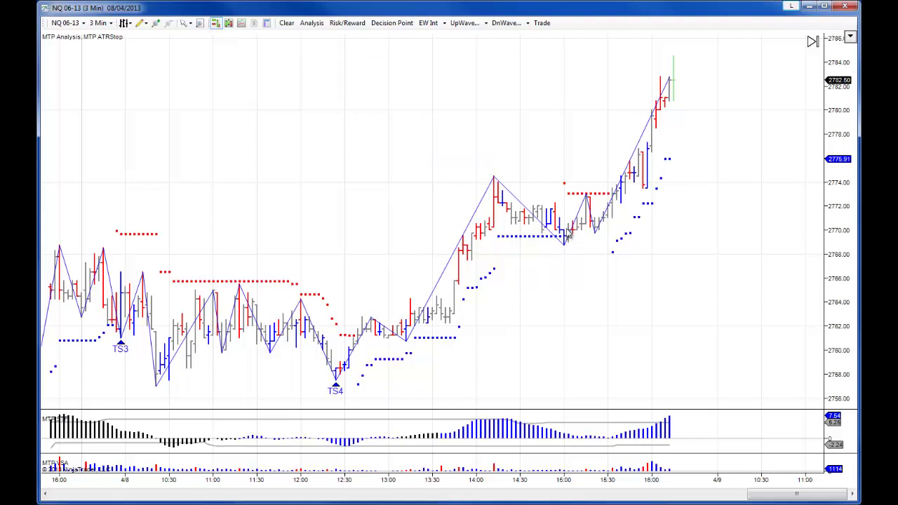
right_click(566, 241)
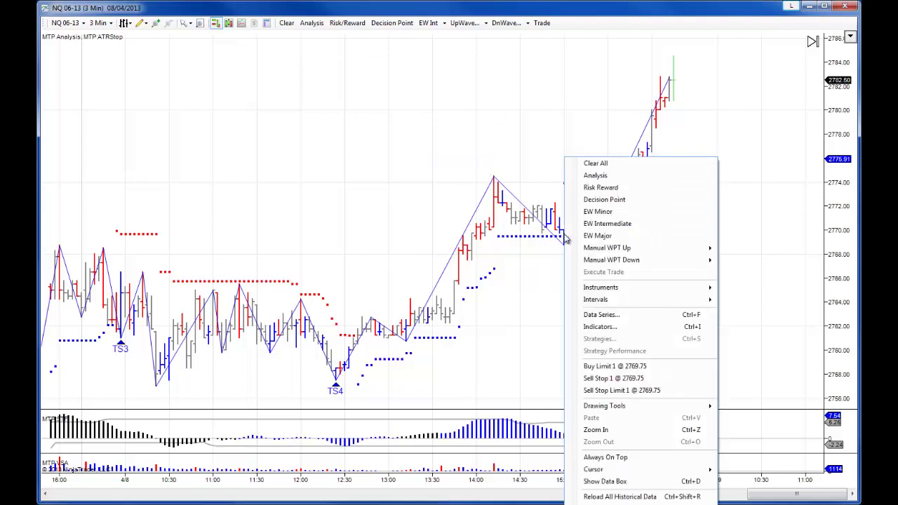
click(601, 223)
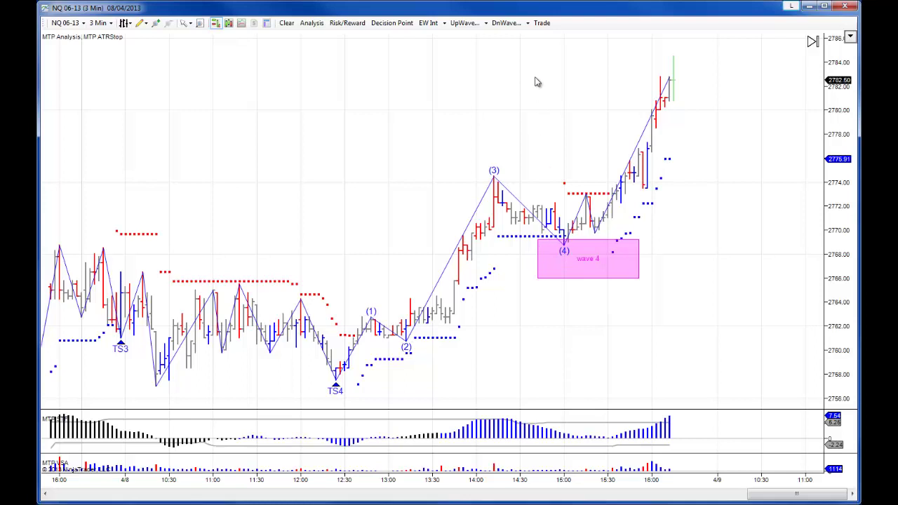
click(288, 23)
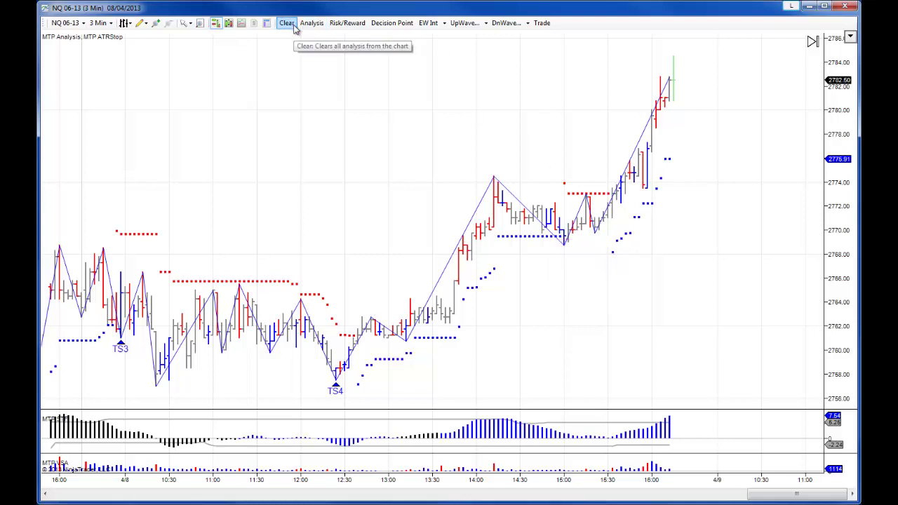
- Rerun EW Intermediate to restore waves (1)–(3) and three target zones from the TS4 low
right_click(495, 188)
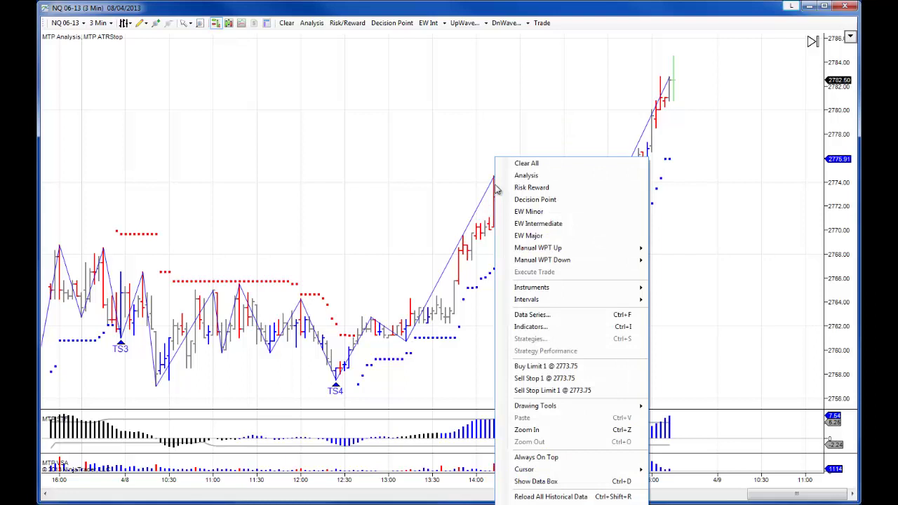
click(536, 224)
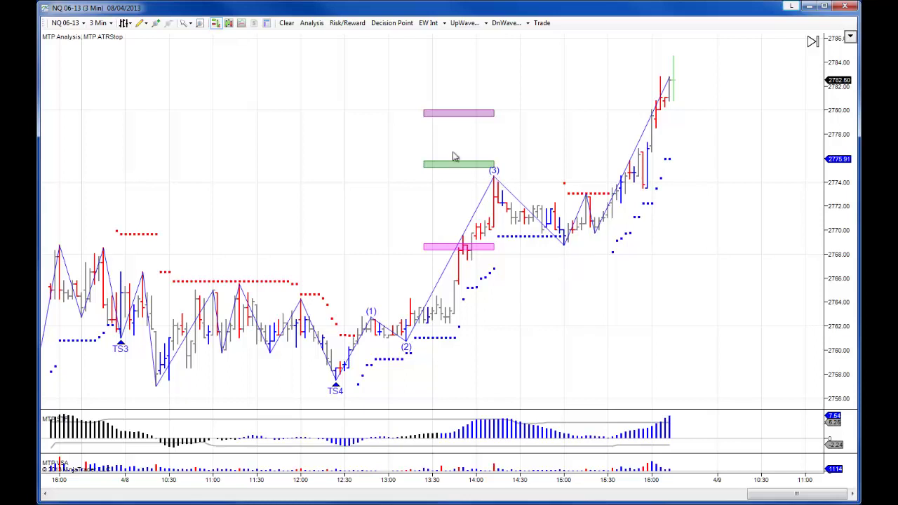
click(523, 25)
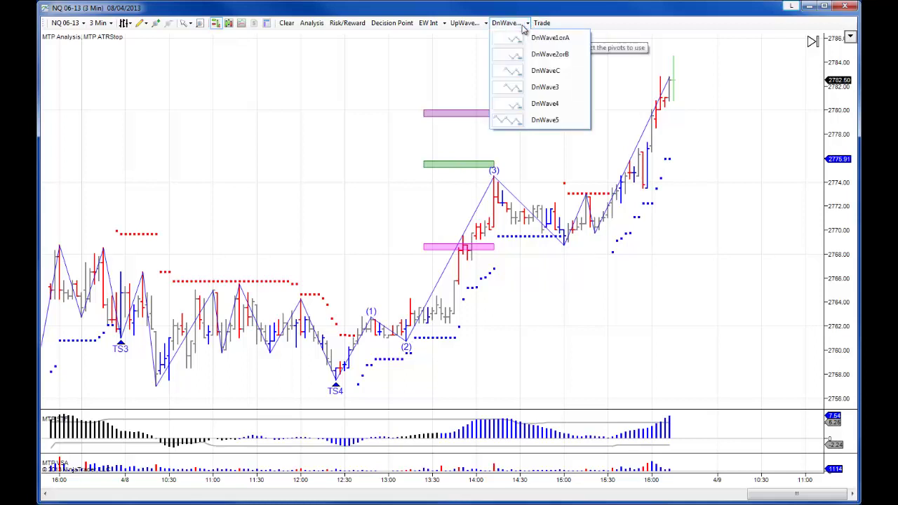
- Draw a DnWave4 zone from the wave (2) low to the wave (3) high, about 2766–2769
click(516, 105)
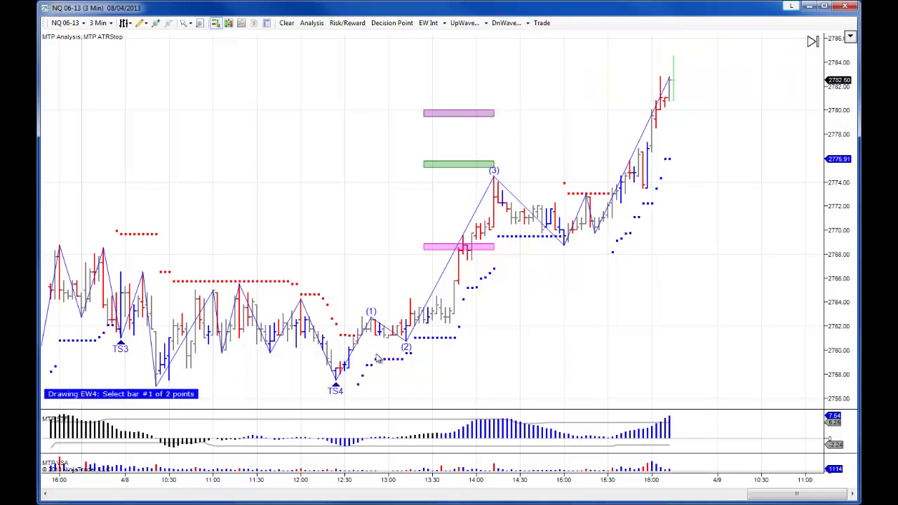
click(410, 332)
click(495, 184)
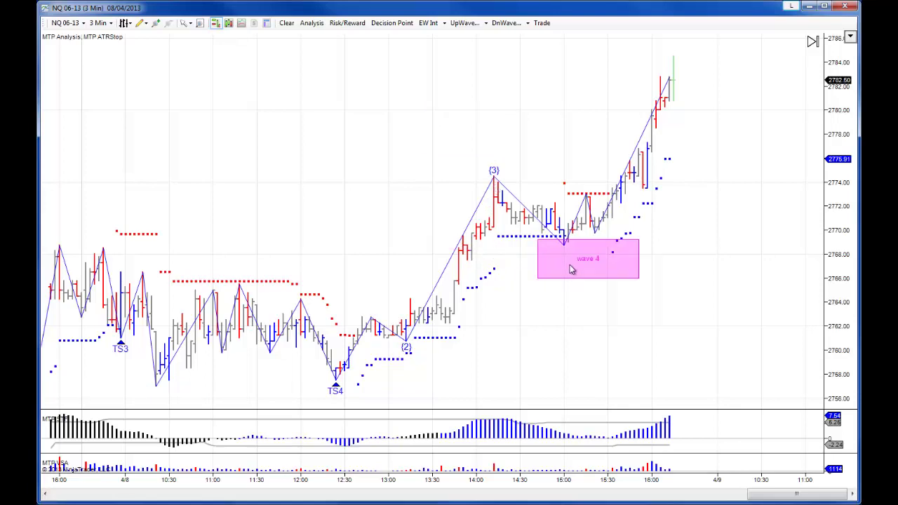
drag(390, 194, 353, 175)
- Set the chart's Right side margin to 200 in Properties, then pan back to earlier bars
right_click(352, 174)
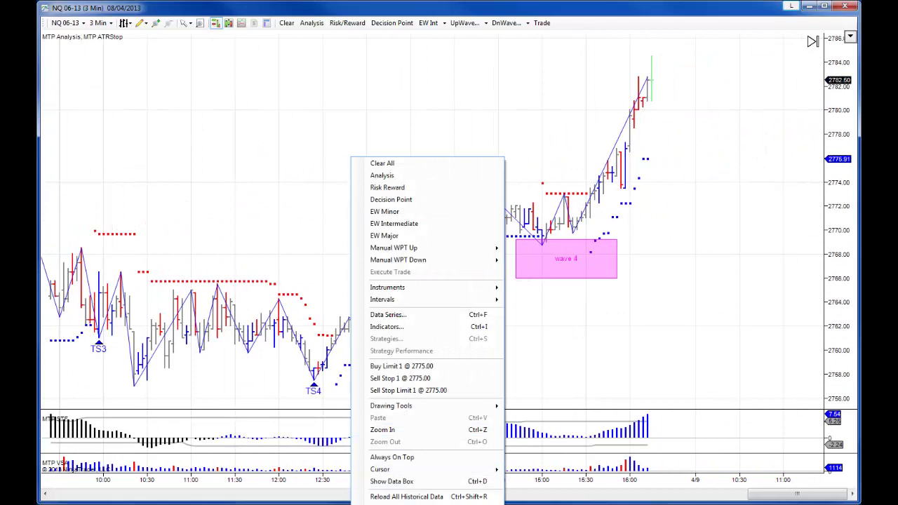
click(390, 502)
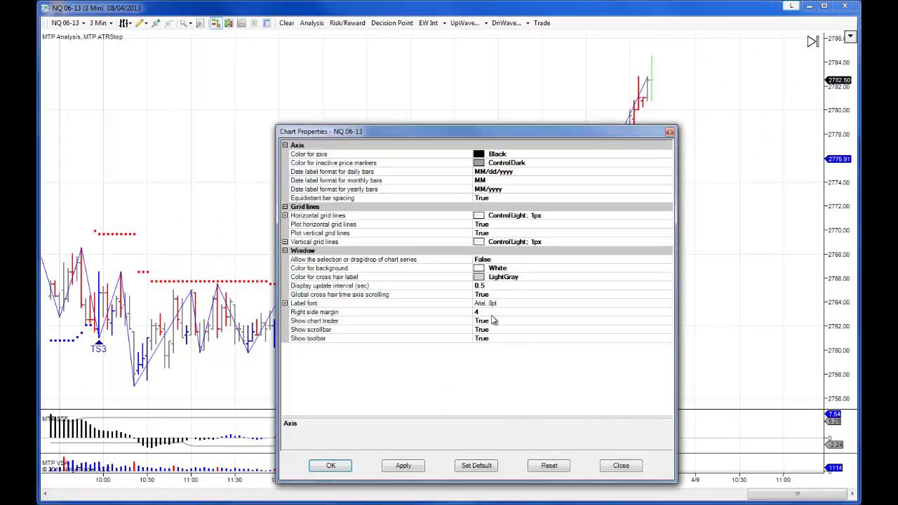
click(490, 313)
text(200)
click(349, 467)
drag(372, 265, 666, 274)
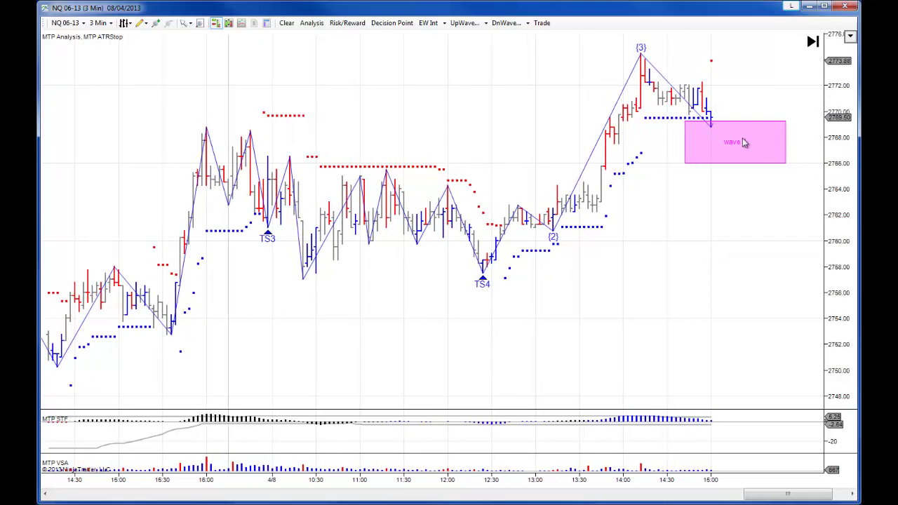
- Rerun EW Intermediate to label waves (1)–(4), then choose the wave 4 bar as risk/reward entry
click(286, 24)
right_click(710, 116)
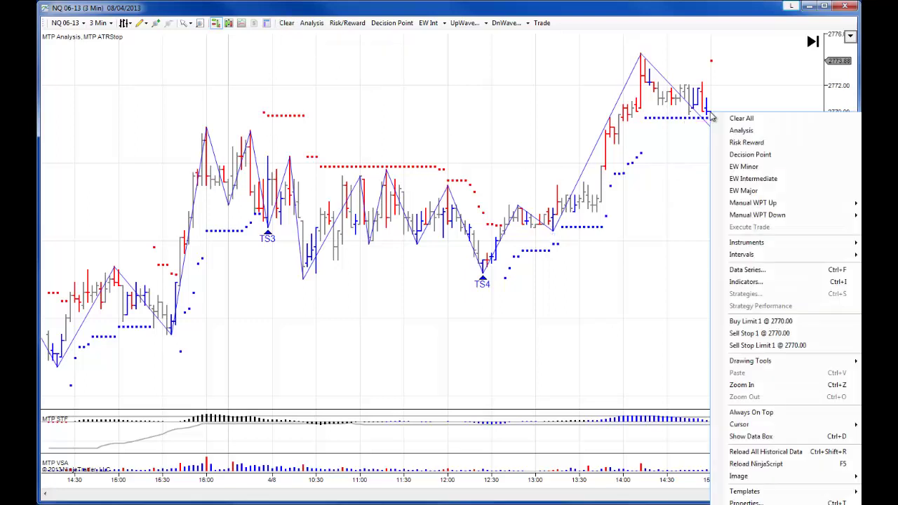
click(750, 179)
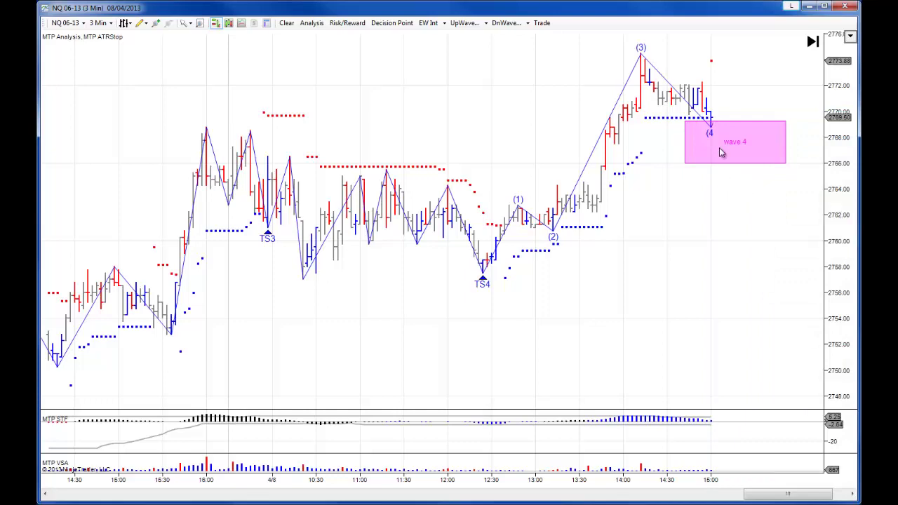
drag(660, 235, 477, 164)
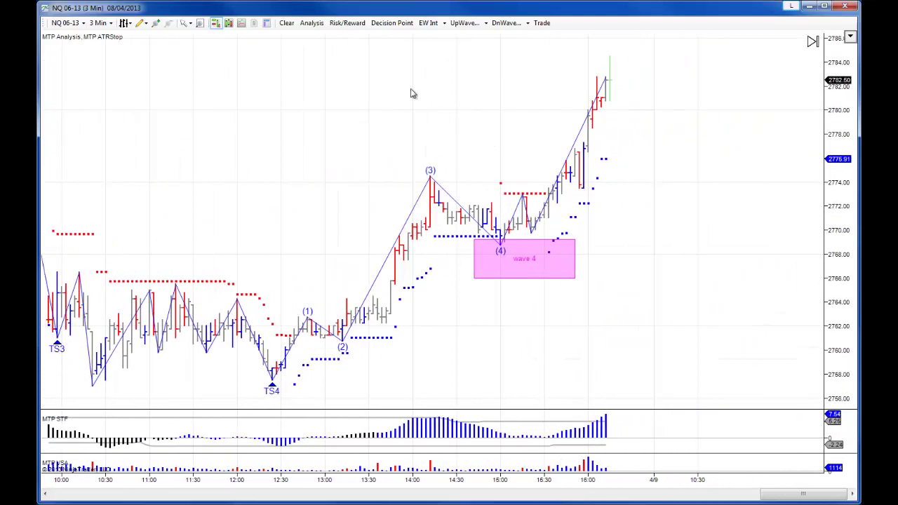
click(347, 23)
click(502, 232)
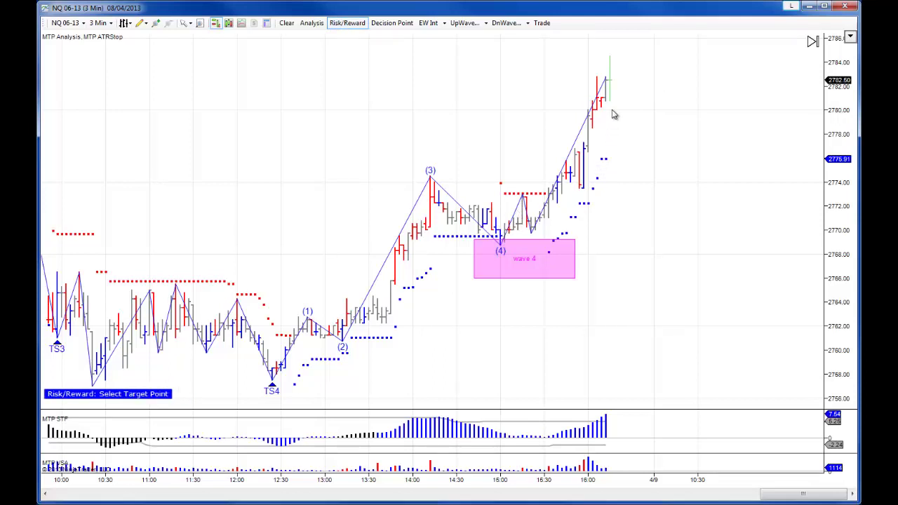
- Set the target at the 2782.50 high: long 11 at 2770.25, stop trigger 2768.50, R/R 7.0
click(620, 86)
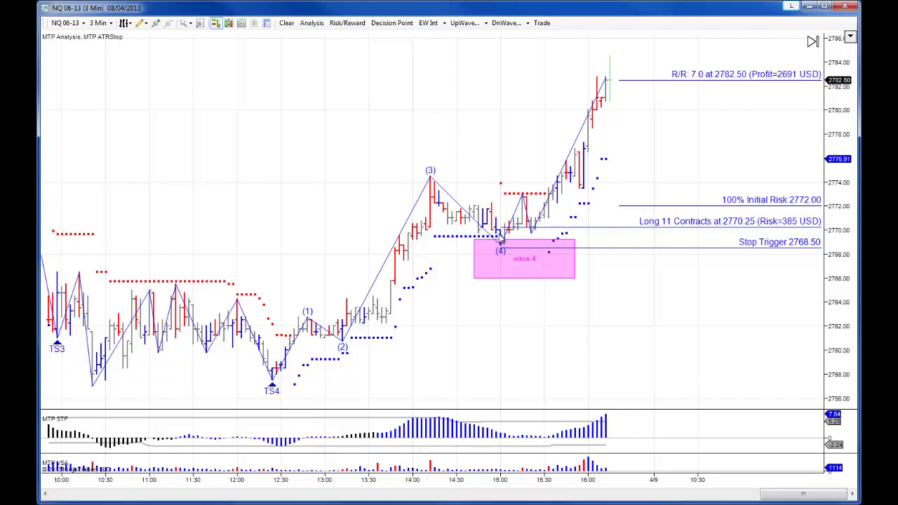
drag(246, 195, 291, 193)
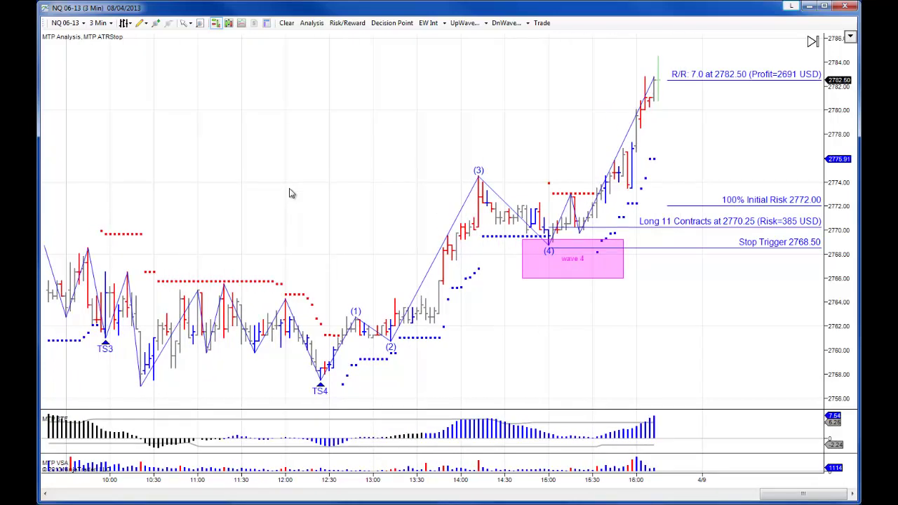